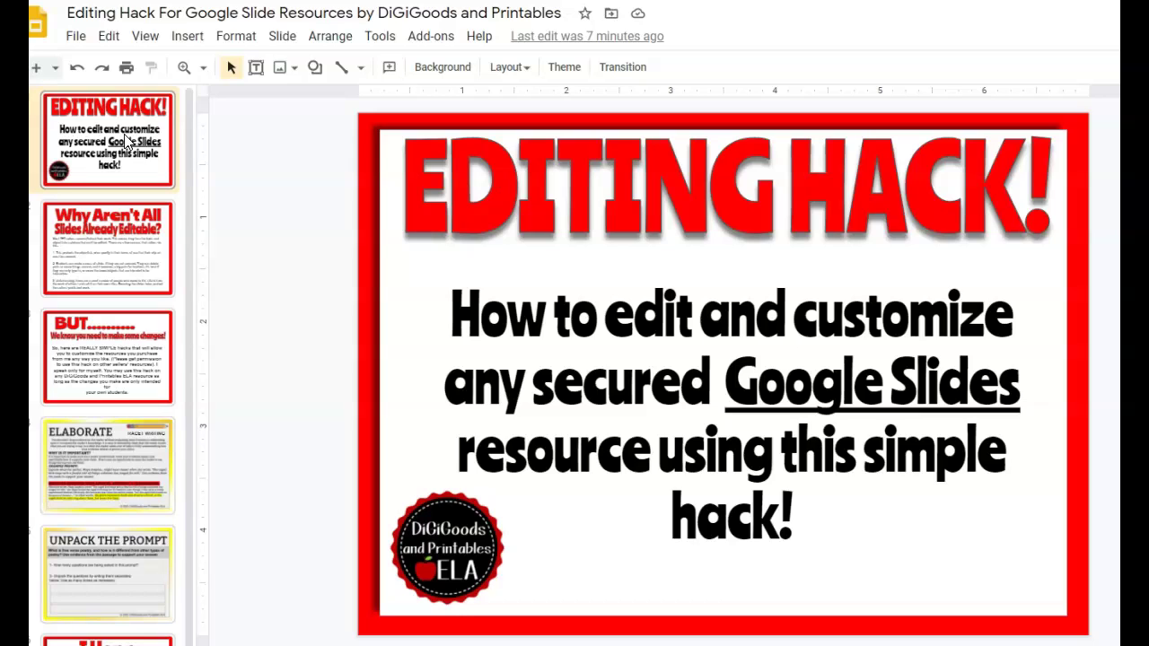
Show the second slide, 'Why Aren't All Slides Already Editable?'
{"action": "left_click", "coordinate": [117, 262]}
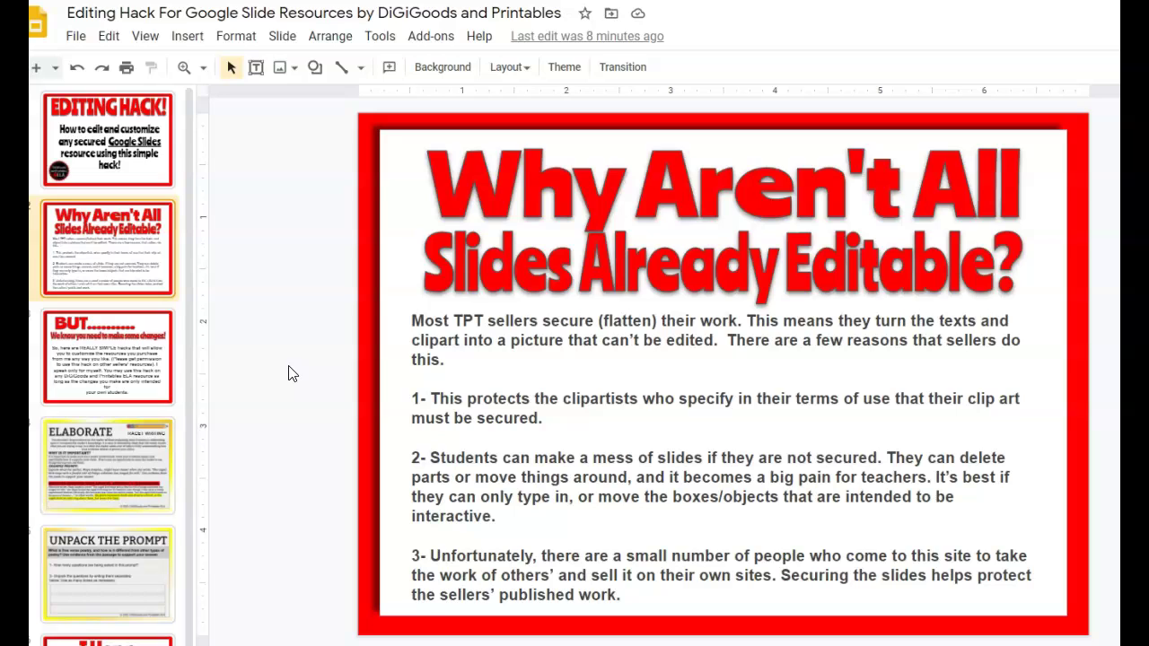
Pass the BUT slide and bring up the ELABORATE RACET writing worksheet slide
{"action": "left_click", "coordinate": [149, 321]}
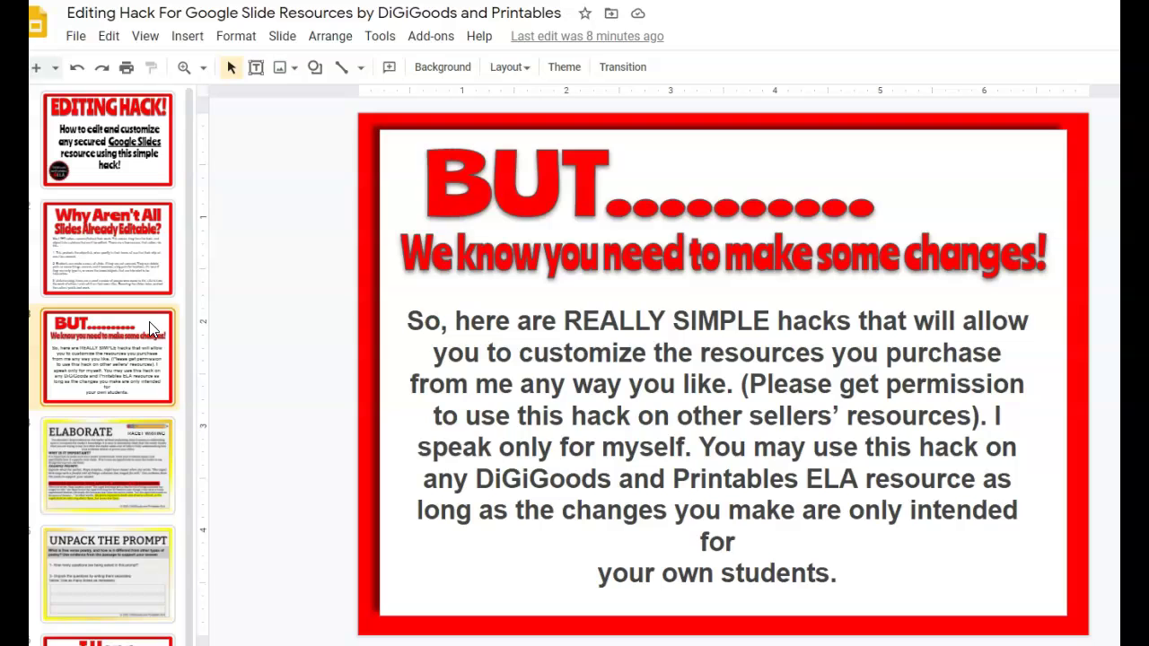
{"action": "left_click", "coordinate": [105, 469]}
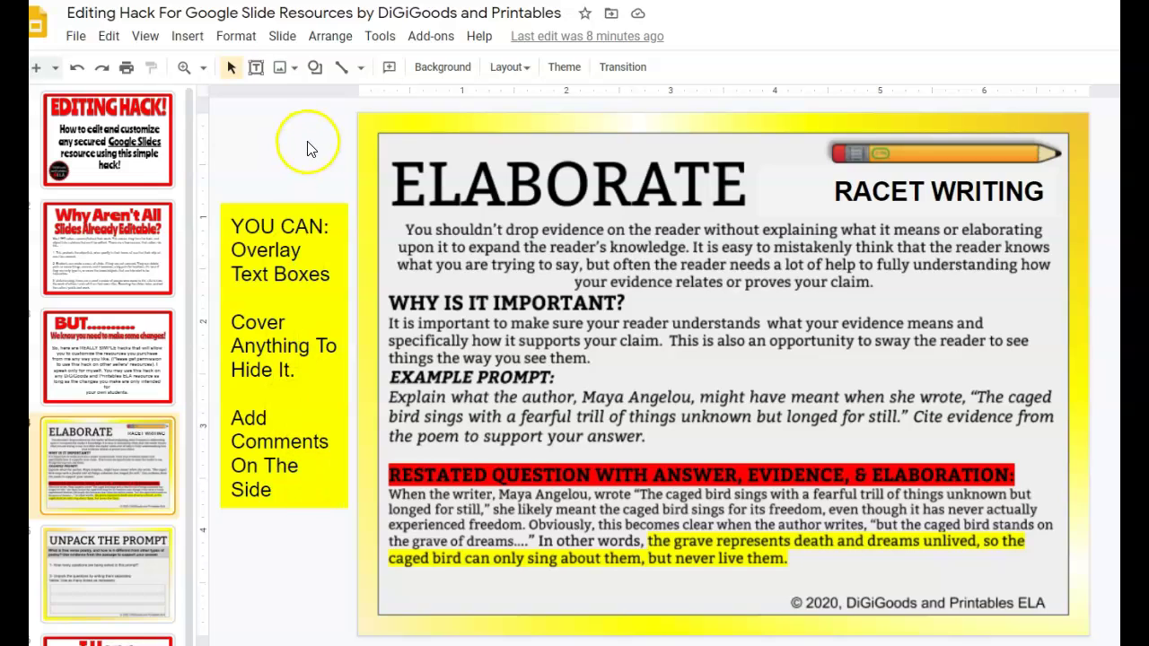
Draw a white-filled text box over the ELABORATE title, keeping it in place over the title
{"action": "left_click", "coordinate": [257, 70]}
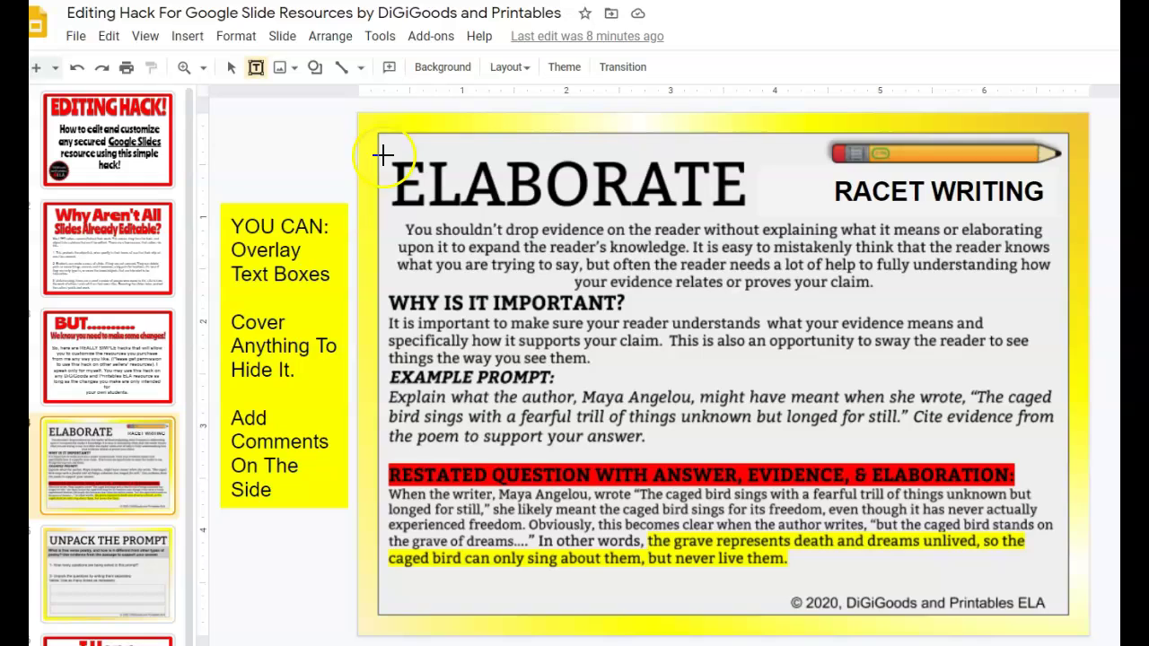
{"action": "left_click_drag", "start_coordinate": [383, 155], "coordinate": [777, 216]}
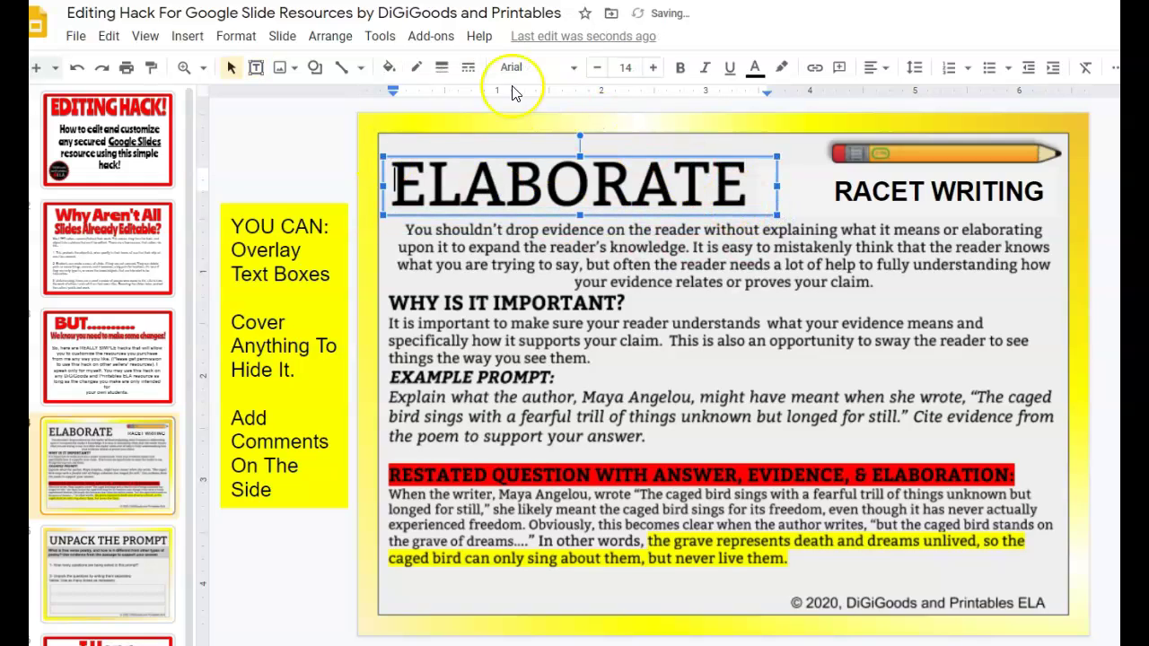
{"action": "left_click", "coordinate": [388, 67]}
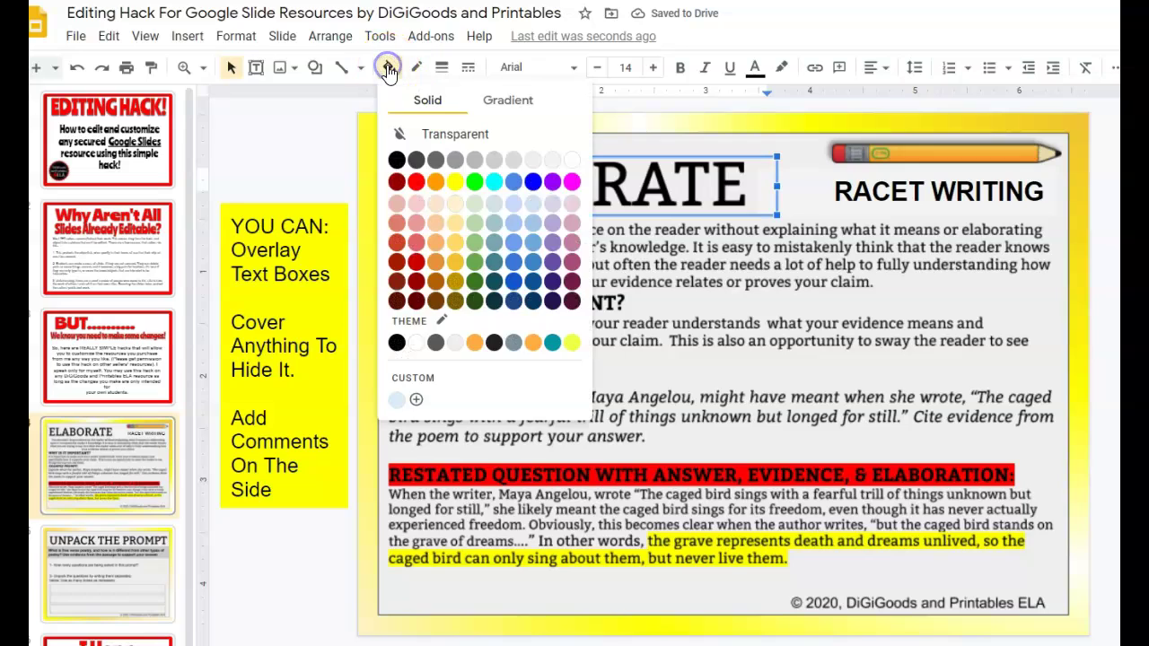
{"action": "left_click", "coordinate": [552, 160]}
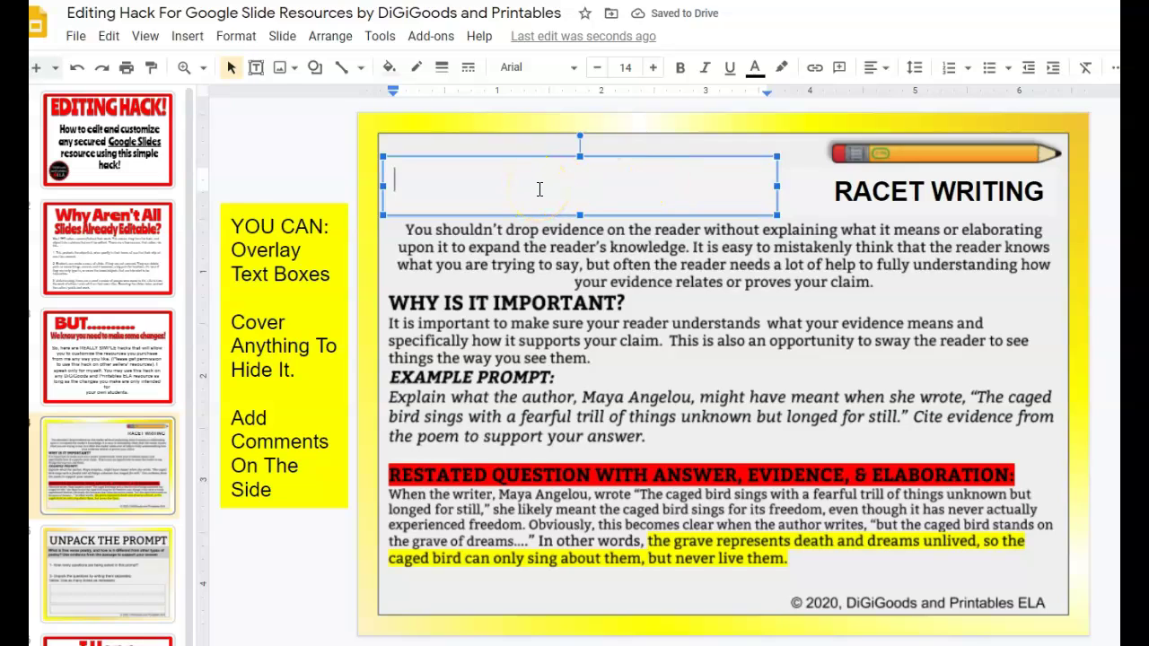
{"action": "left_click", "coordinate": [411, 157]}
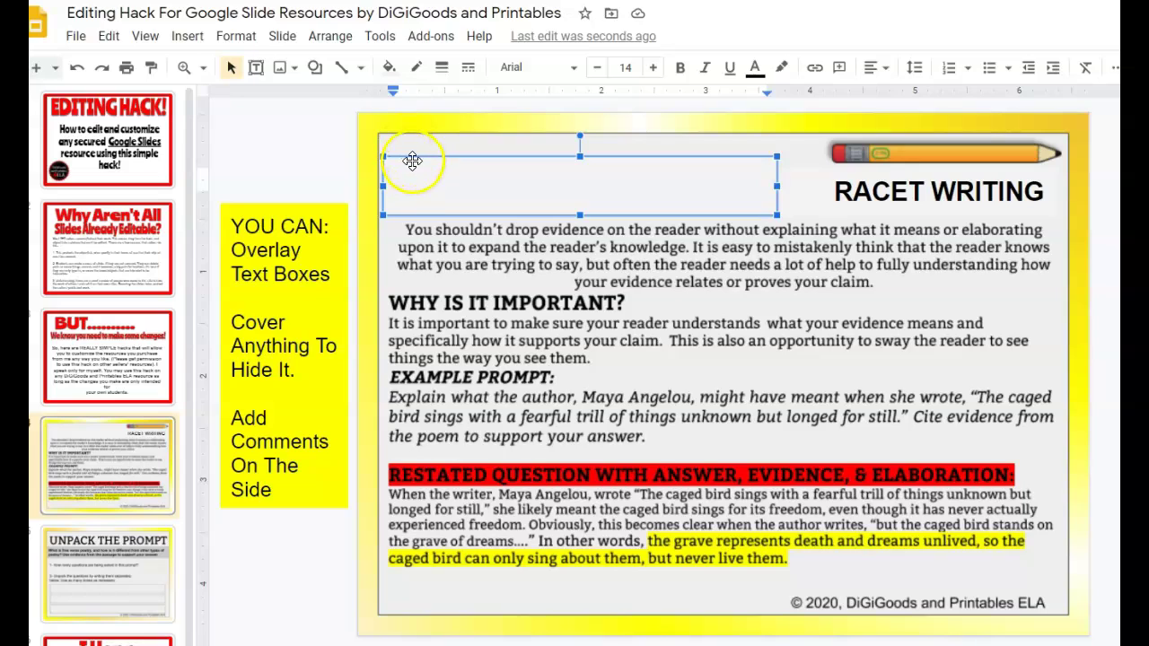
{"action": "left_click_drag", "start_coordinate": [411, 157], "coordinate": [413, 232]}
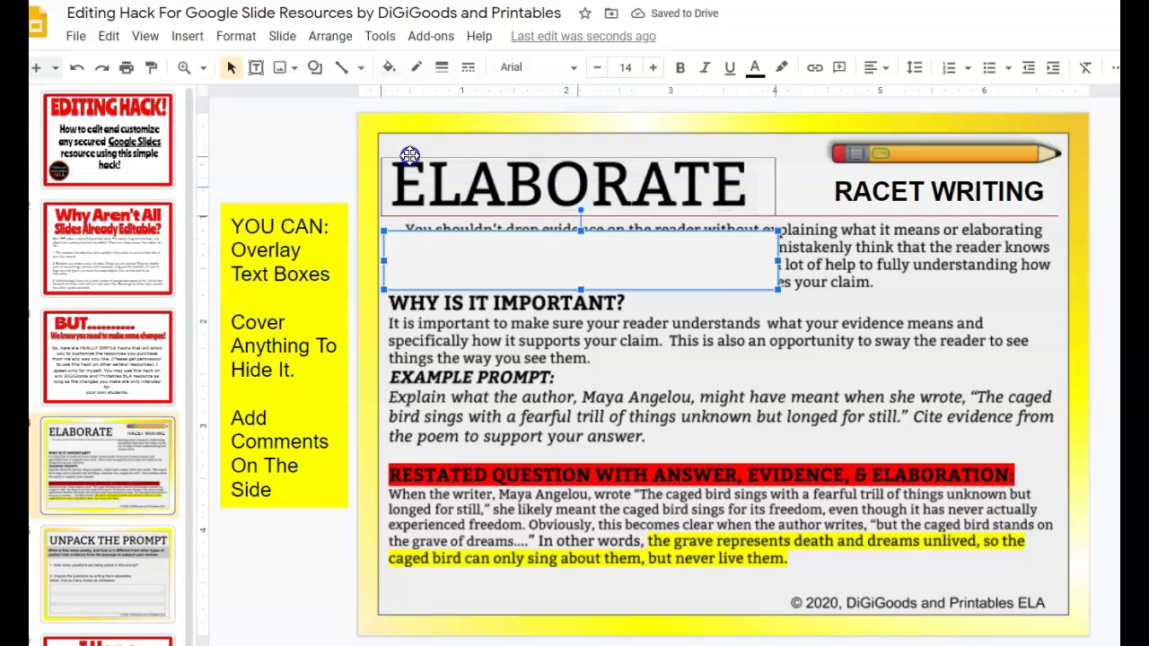
{"action": "key", "text": "ctrl+z"}
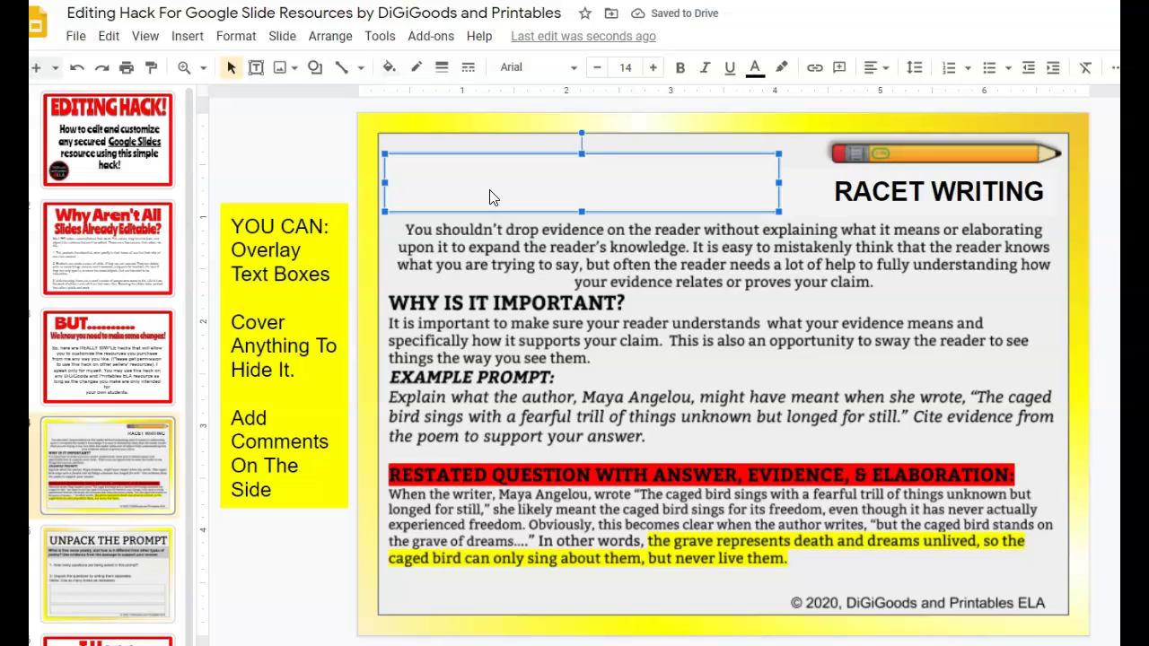
Type EXPLAIN in the box and set it to 24 pt Ranchers
{"action": "type", "text": "EXPLAIN"}
{"action": "left_click", "coordinate": [401, 175]}
{"action": "left_click_drag", "start_coordinate": [401, 176], "coordinate": [563, 190]}
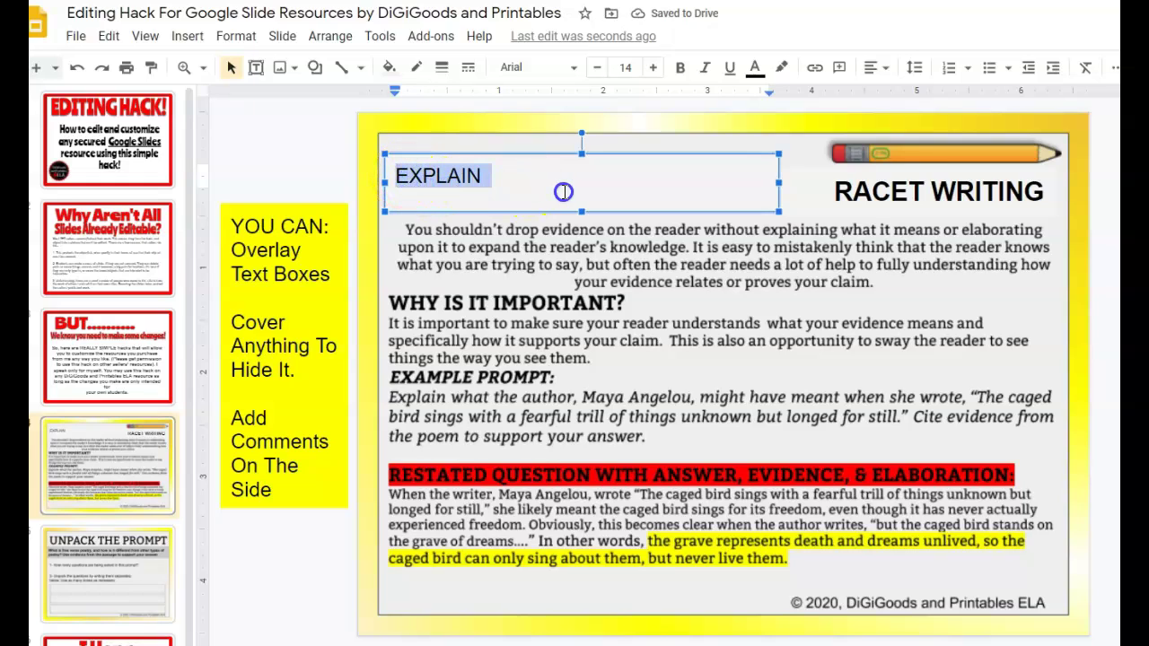
{"action": "left_click", "coordinate": [653, 69]}
{"action": "left_click", "coordinate": [654, 68]}
{"action": "left_click", "coordinate": [654, 68]}
{"action": "left_click", "coordinate": [654, 69]}
{"action": "left_click", "coordinate": [654, 68]}
{"action": "left_click", "coordinate": [654, 69]}
{"action": "left_click", "coordinate": [653, 68]}
{"action": "left_click", "coordinate": [654, 68]}
{"action": "left_click", "coordinate": [653, 68]}
{"action": "left_click", "coordinate": [653, 68]}
{"action": "left_click", "coordinate": [575, 70]}
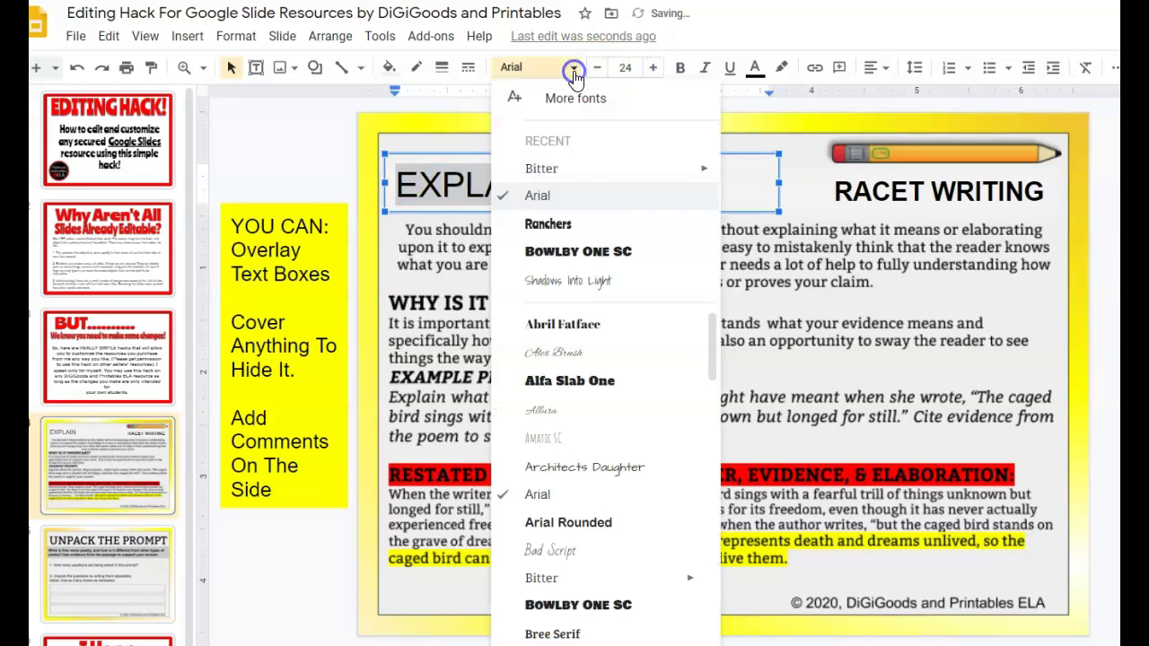
{"action": "left_click", "coordinate": [596, 224]}
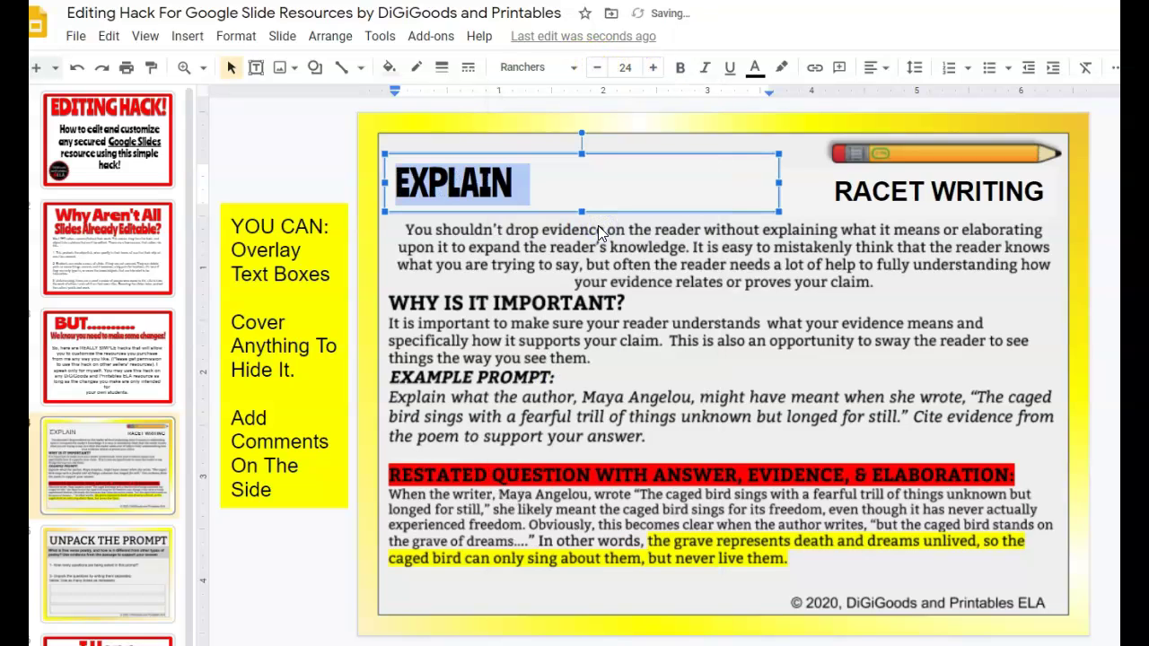
{"action": "left_click", "coordinate": [302, 157]}
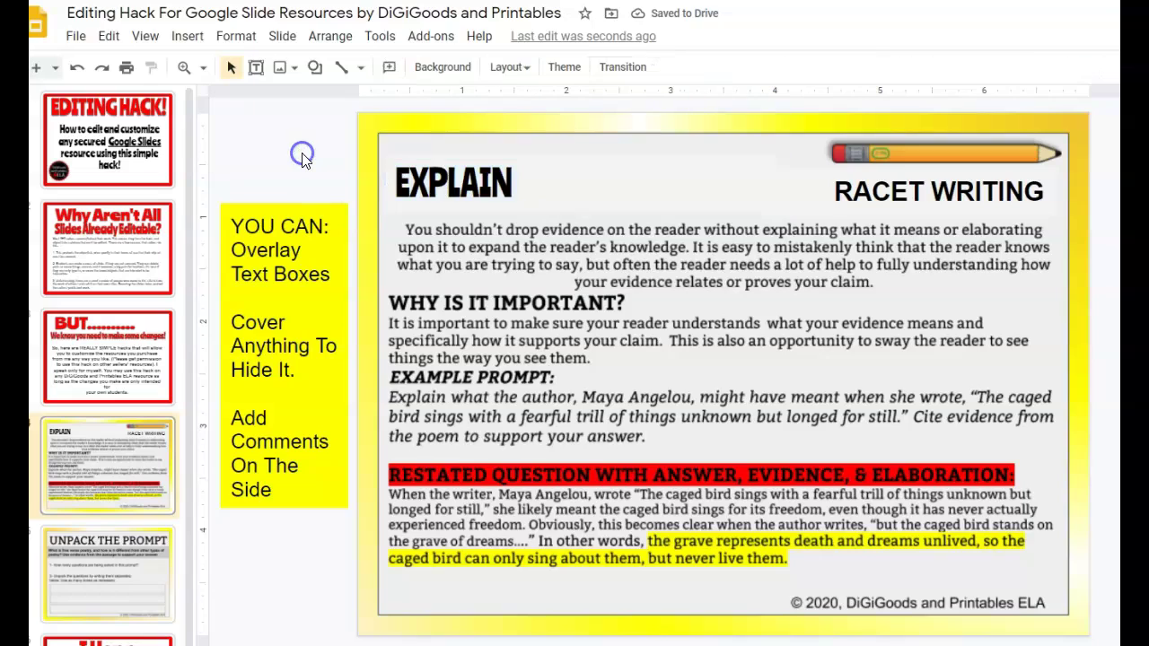
Nudge the yellow tips note beside the slide slightly upward
{"action": "left_click", "coordinate": [514, 182]}
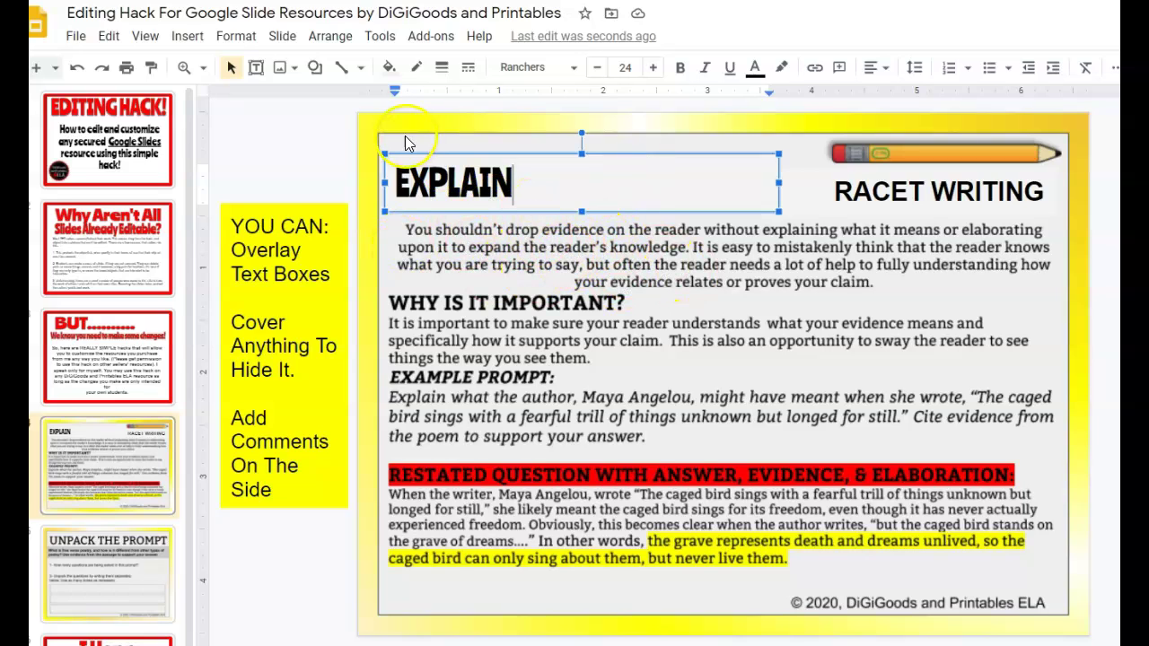
{"action": "left_click", "coordinate": [940, 155]}
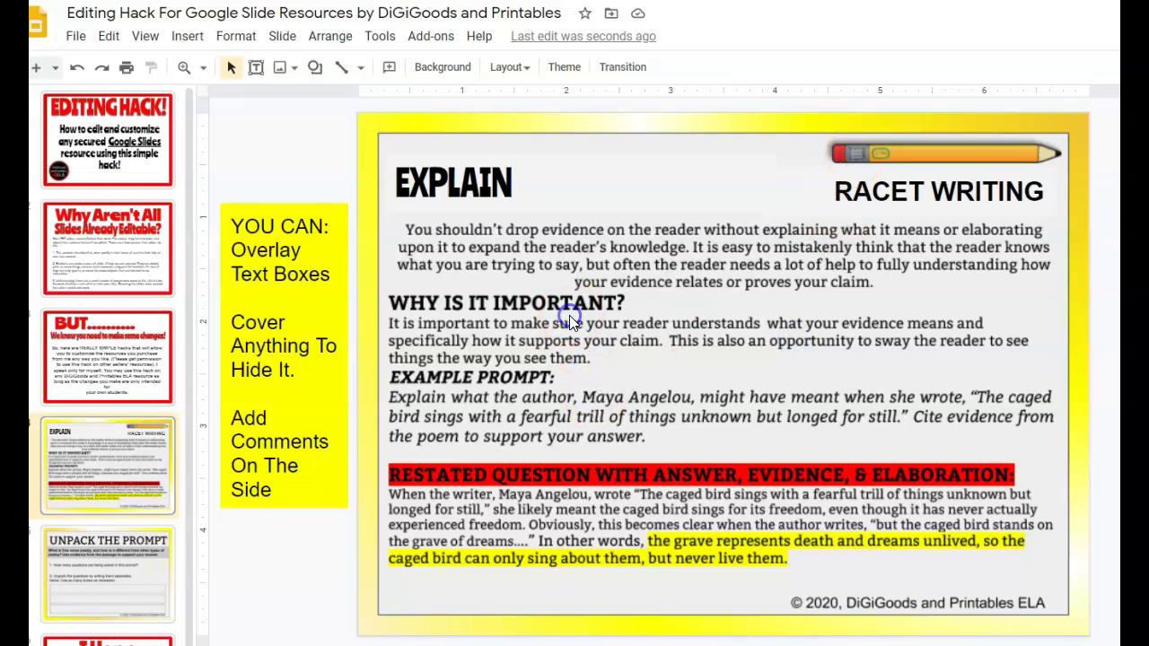
{"action": "left_click", "coordinate": [260, 206]}
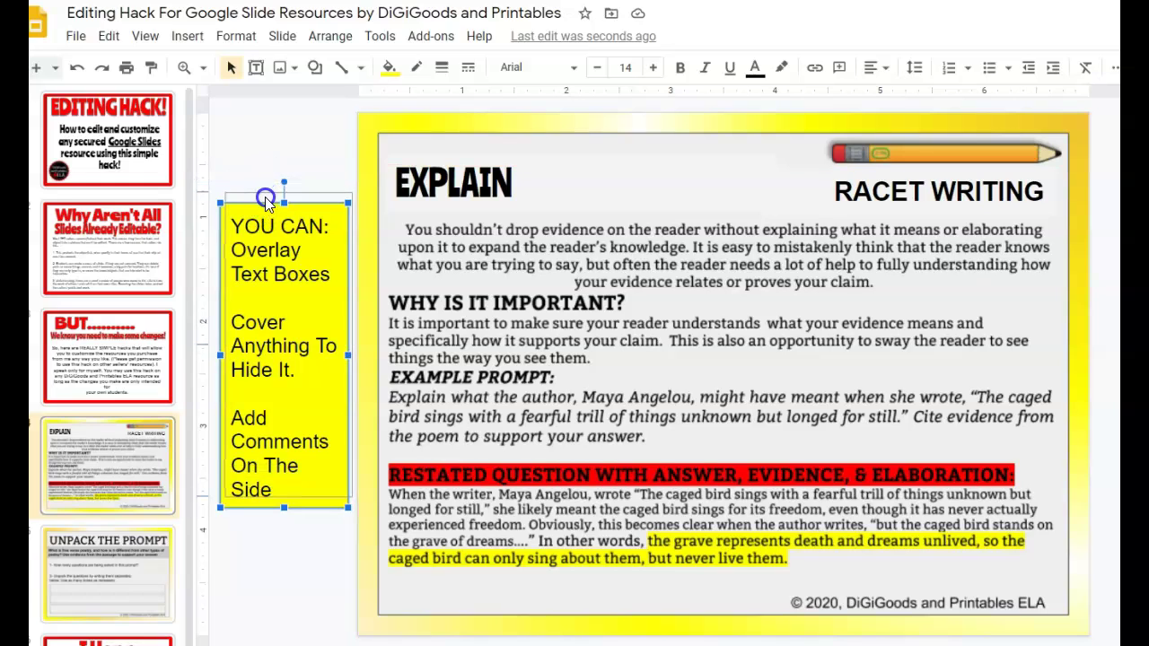
{"action": "left_click_drag", "start_coordinate": [268, 209], "coordinate": [271, 193]}
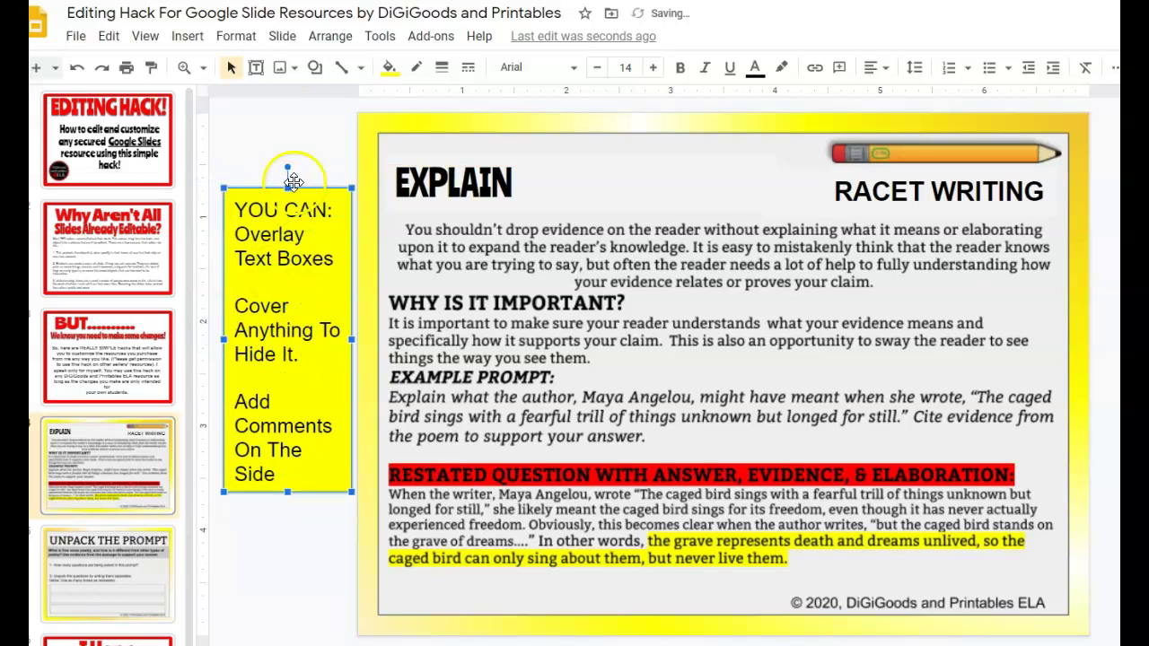
{"action": "left_click", "coordinate": [300, 123]}
Hide the 'WHY IS IT IMPORTANT?' heading under a new white-filled text box
{"action": "left_click", "coordinate": [255, 66]}
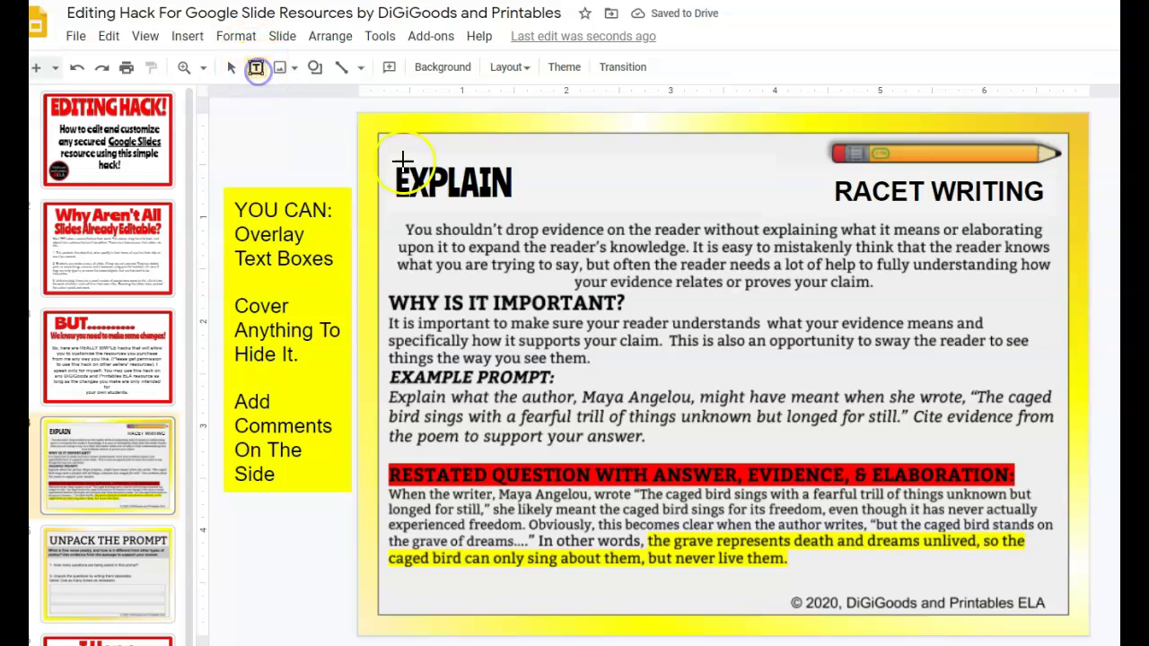
{"action": "left_click_drag", "start_coordinate": [387, 289], "coordinate": [635, 313]}
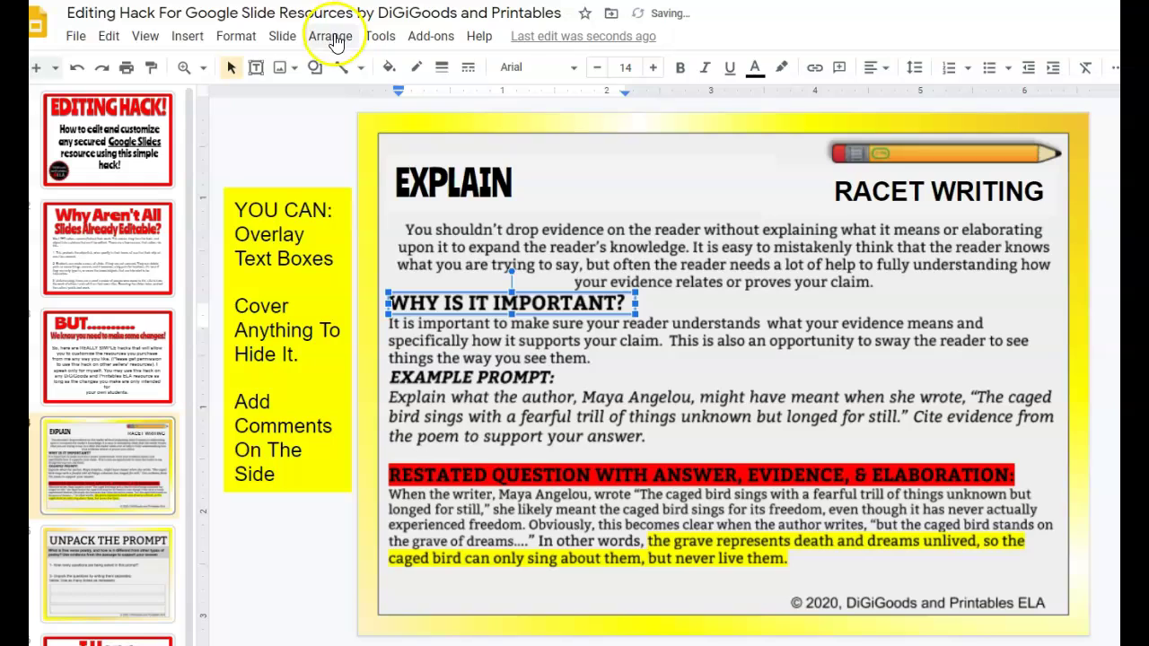
{"action": "left_click", "coordinate": [388, 70]}
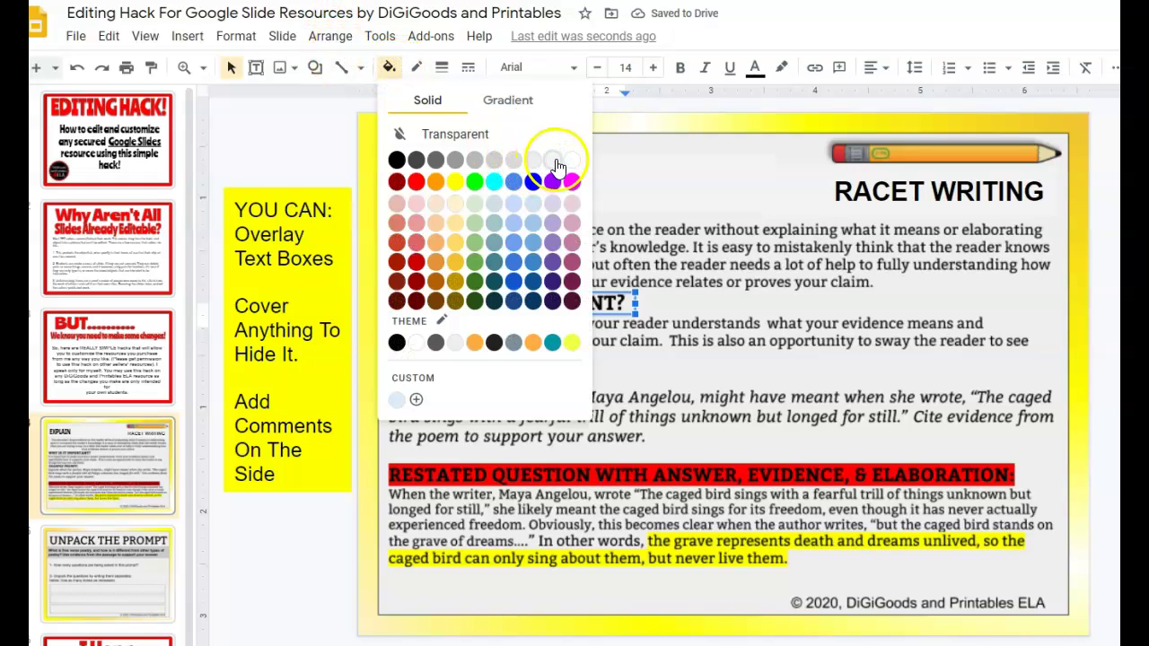
{"action": "left_click", "coordinate": [554, 159]}
{"action": "left_click", "coordinate": [319, 153]}
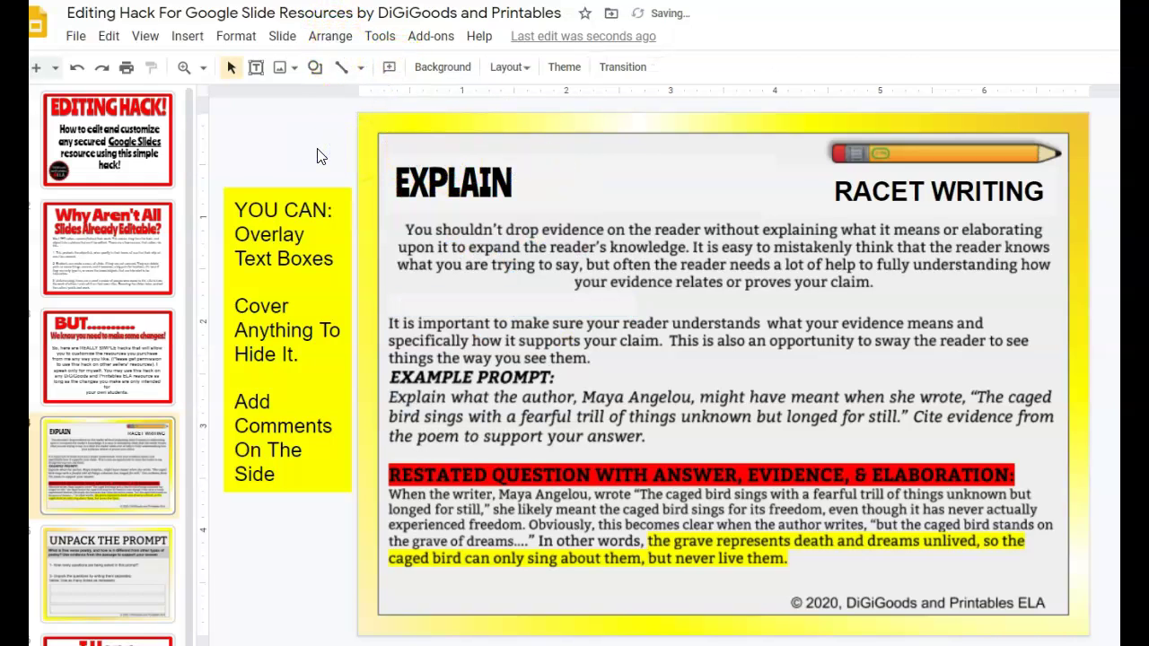
On the UNPACK THE PROMPT slide, narrow the three answer boxes to about half width
{"action": "left_click", "coordinate": [111, 567]}
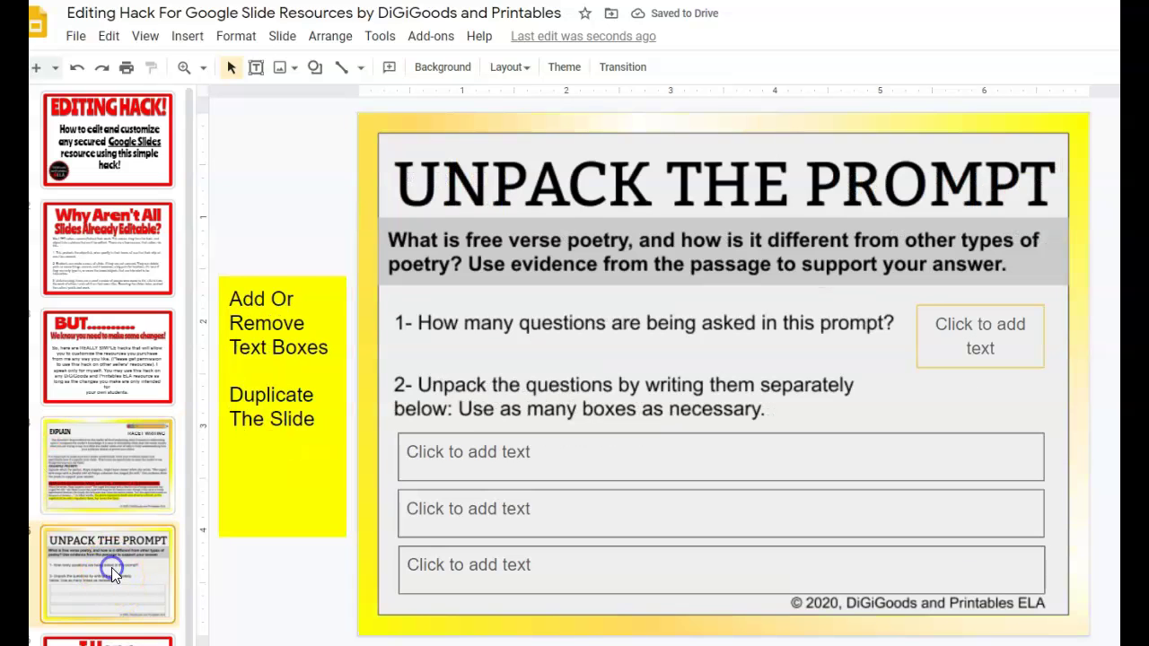
{"action": "left_click", "coordinate": [293, 221]}
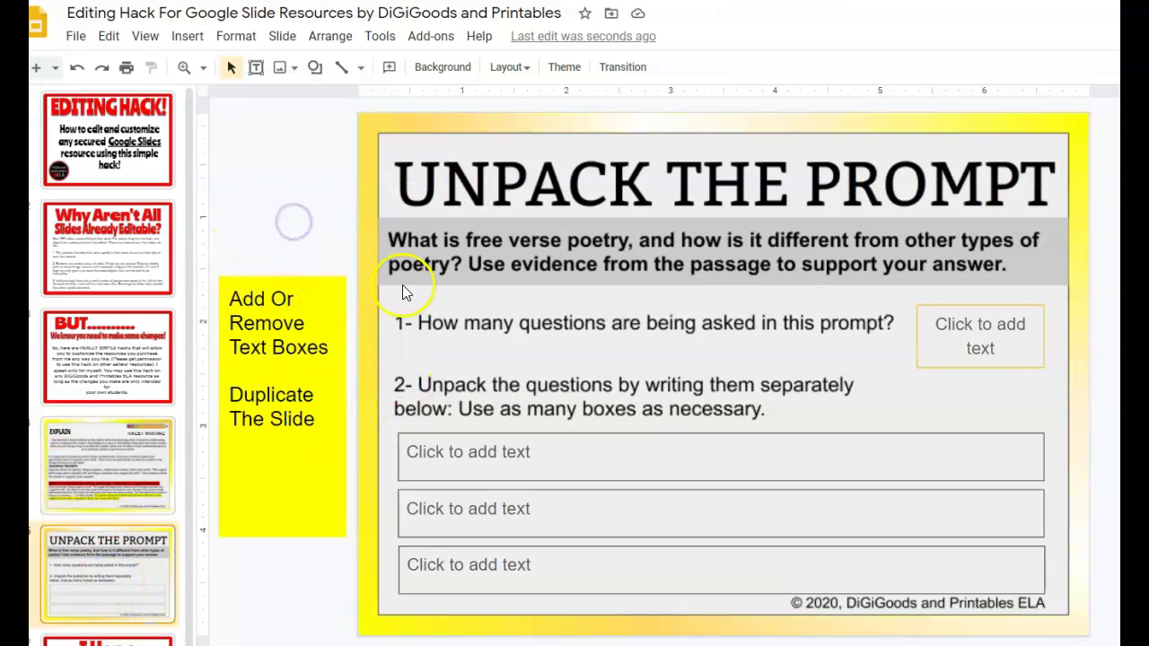
{"action": "left_click", "coordinate": [406, 436]}
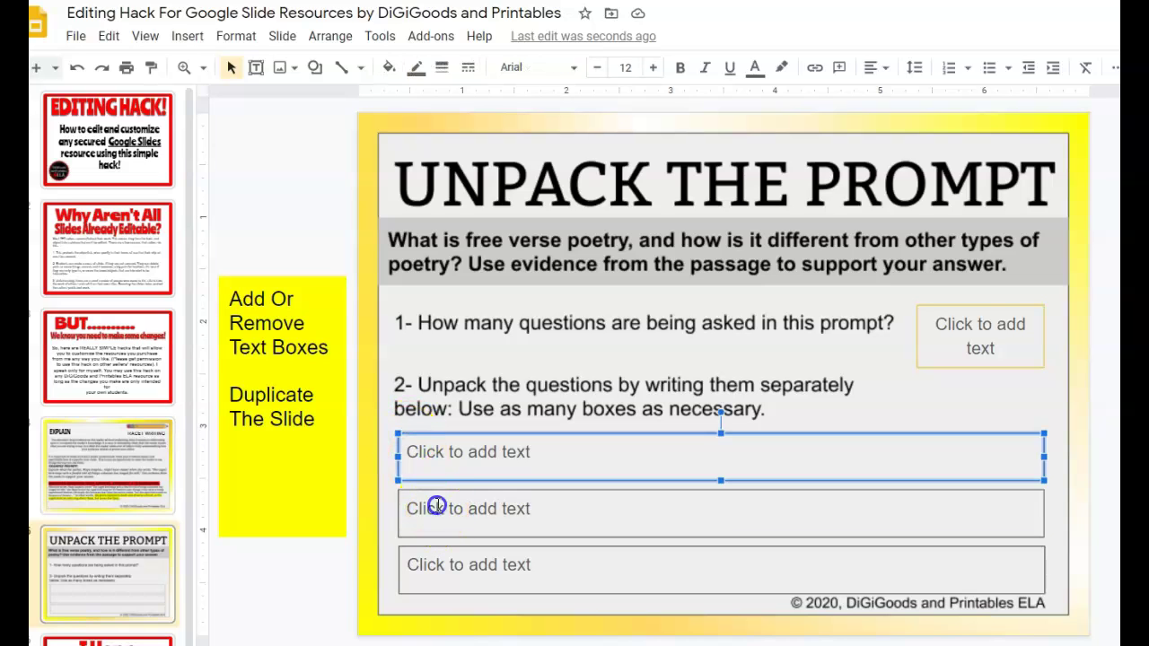
{"action": "left_click", "coordinate": [436, 504]}
{"action": "left_click", "coordinate": [419, 439]}
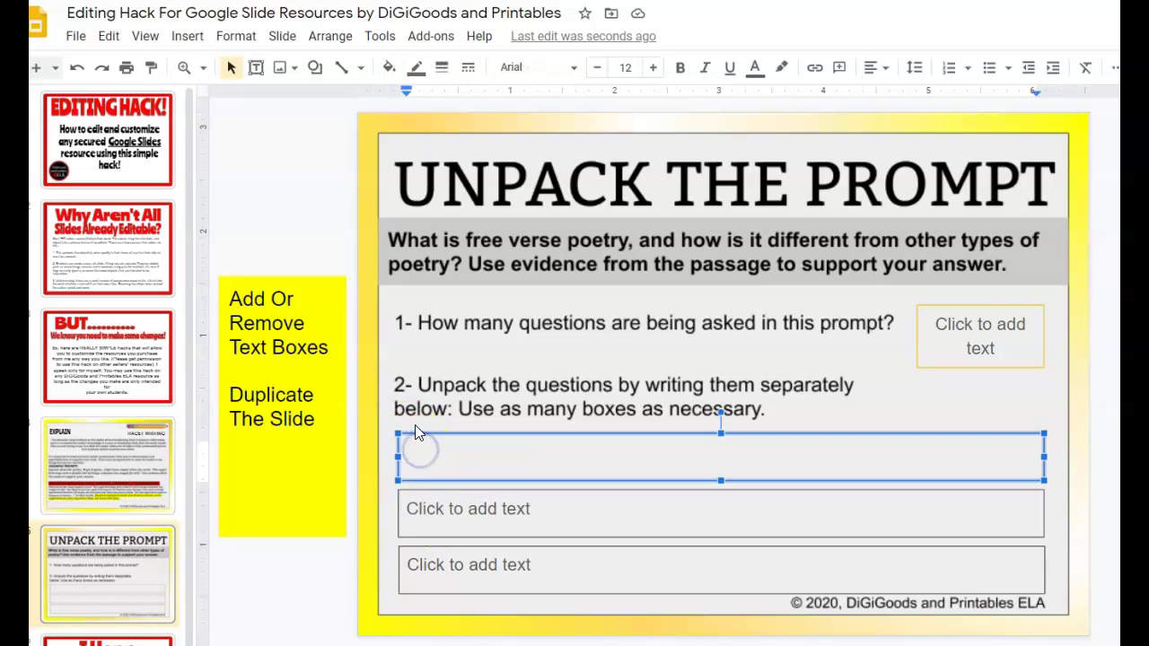
{"action": "left_click", "coordinate": [329, 615]}
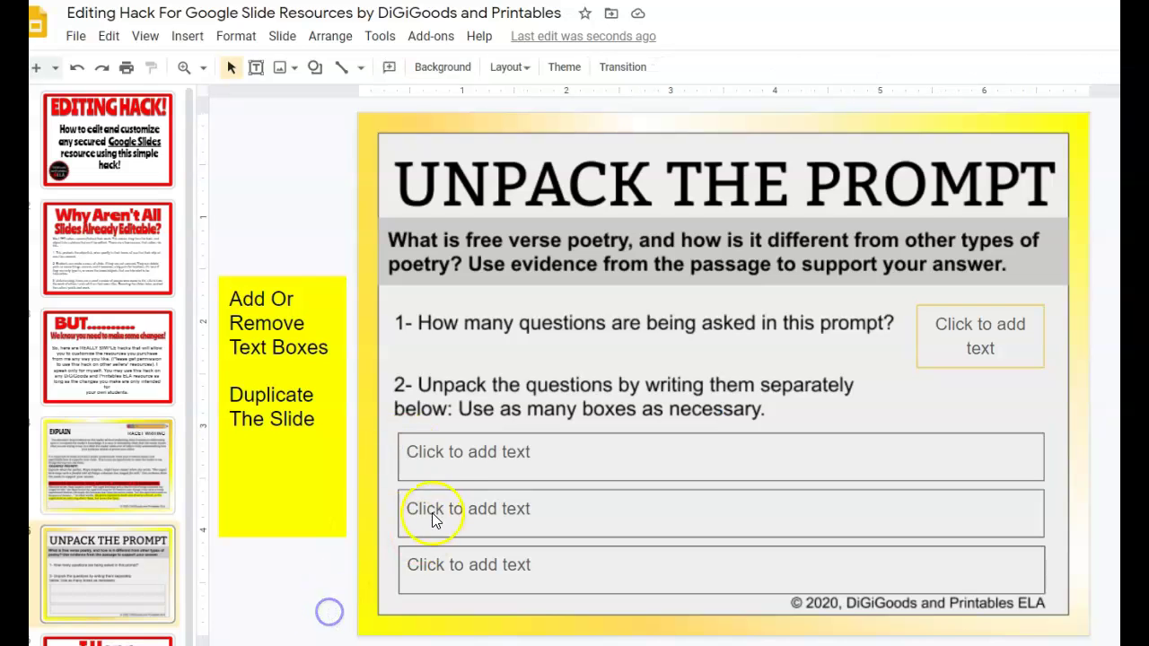
{"action": "left_click", "coordinate": [419, 434]}
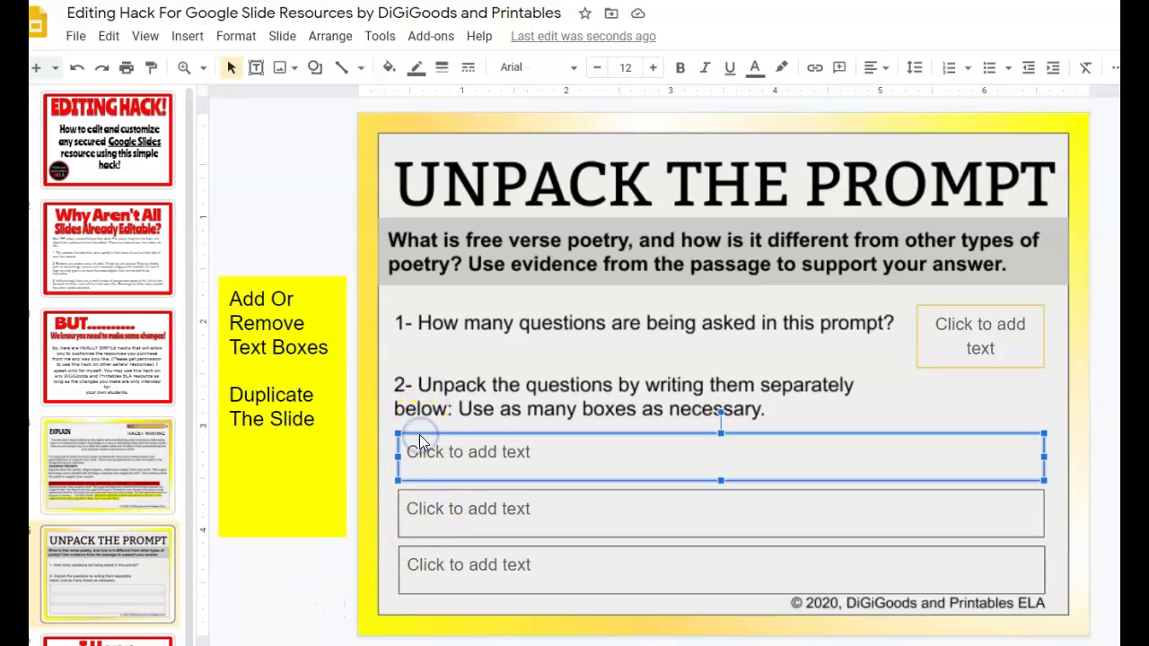
{"action": "left_click", "coordinate": [431, 511], "text": "shift"}
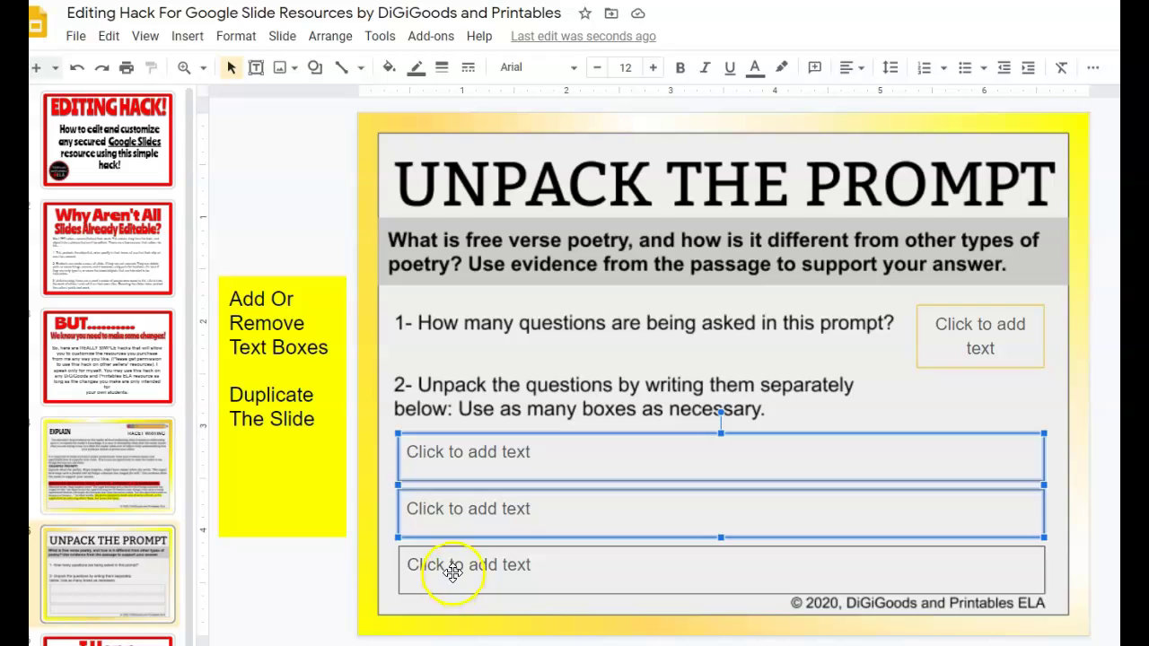
{"action": "left_click", "coordinate": [454, 570], "text": "shift"}
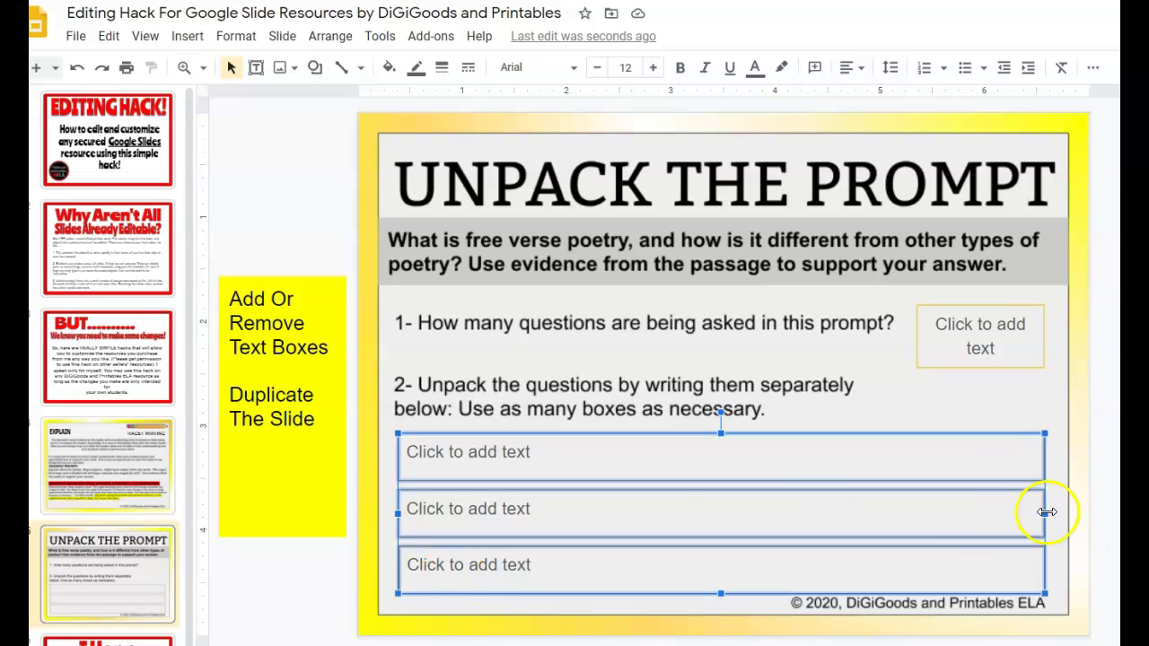
{"action": "left_click_drag", "start_coordinate": [1044, 514], "coordinate": [670, 494]}
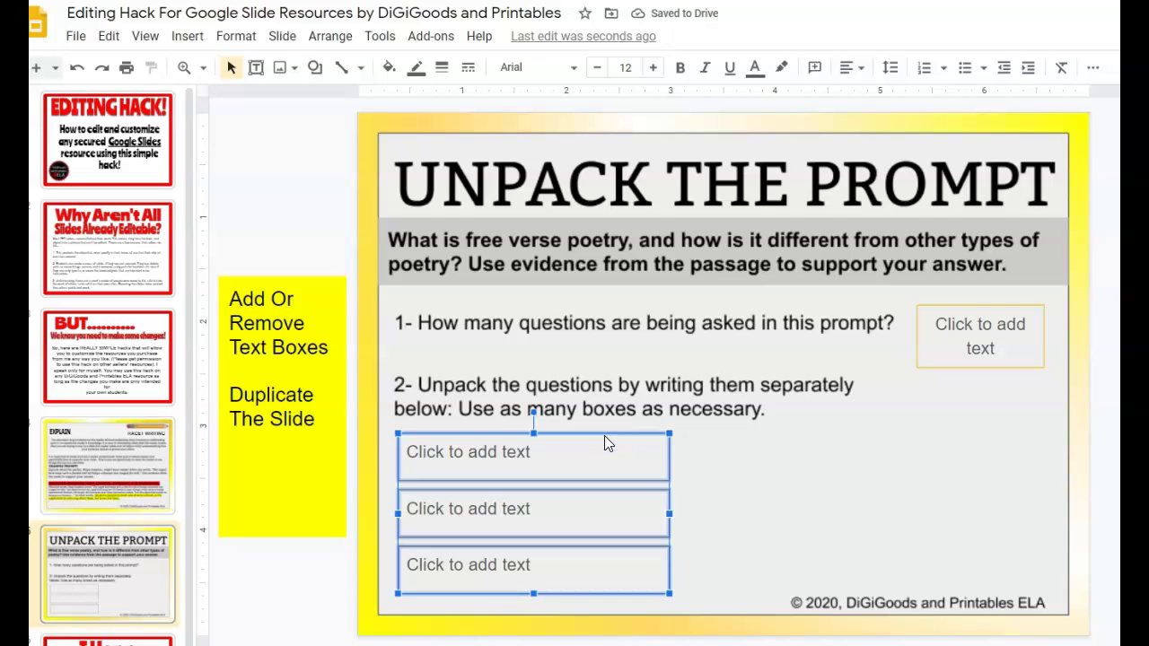
Copy the three answer boxes and place the copies as a second column on the right
{"action": "key", "text": "ctrl+c"}
{"action": "key", "text": "ctrl+v"}
{"action": "left_click_drag", "start_coordinate": [611, 439], "coordinate": [885, 434]}
{"action": "left_click", "coordinate": [810, 484]}
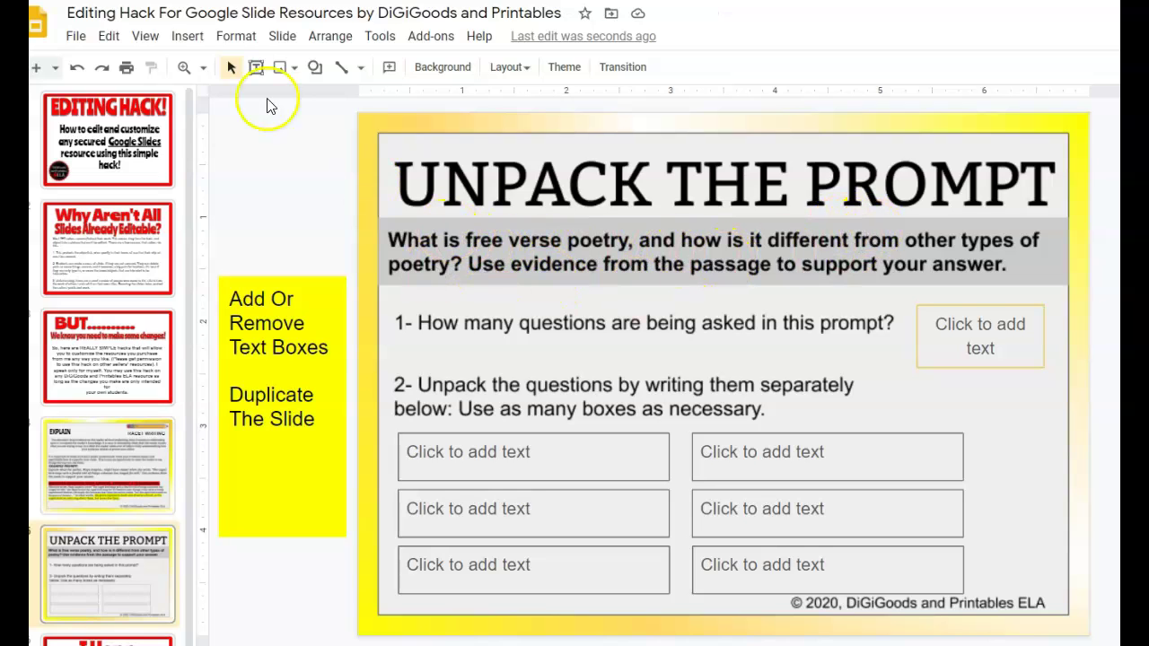
{"action": "left_click", "coordinate": [255, 69]}
Draw a grey text box across the prompt reading 'Create your own writing prompt here'
{"action": "left_click_drag", "start_coordinate": [380, 218], "coordinate": [1066, 285]}
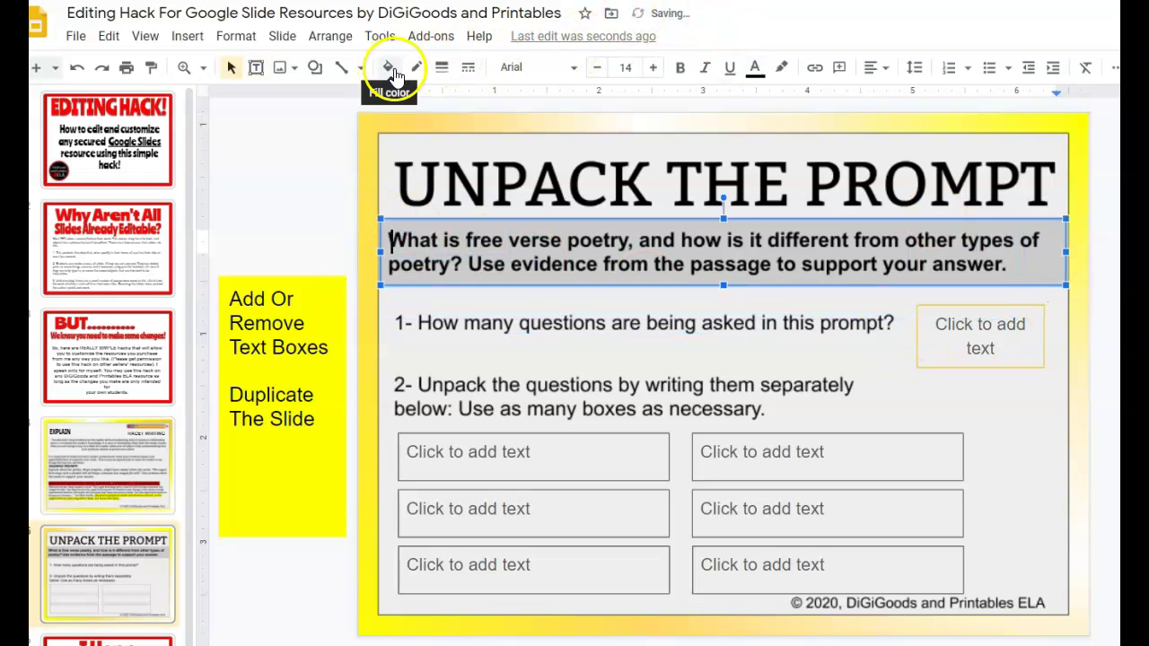
{"action": "left_click", "coordinate": [392, 68]}
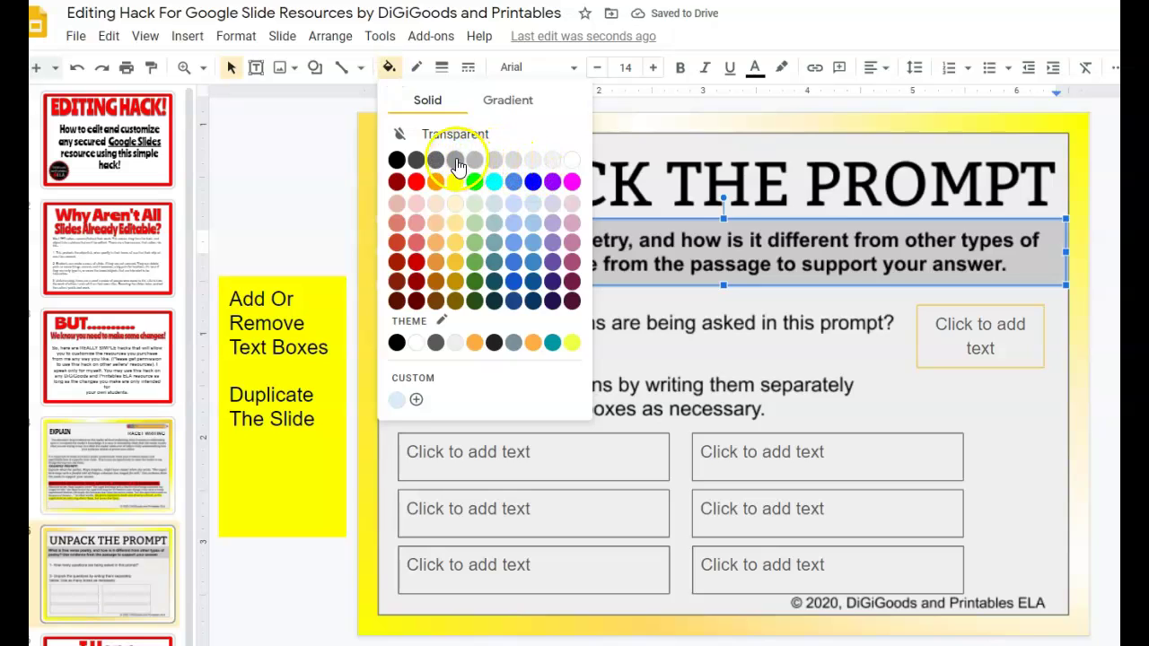
{"action": "left_click", "coordinate": [455, 160]}
{"action": "type", "text": "uS"}
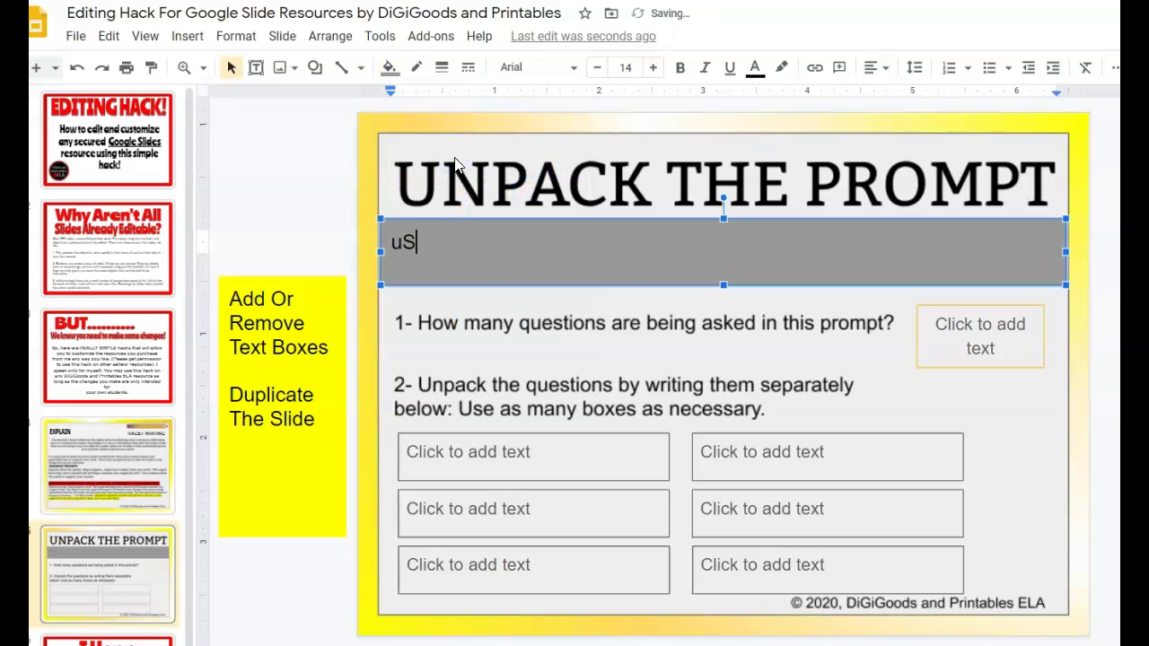
{"action": "type", "text": "Create your own writing pr"}
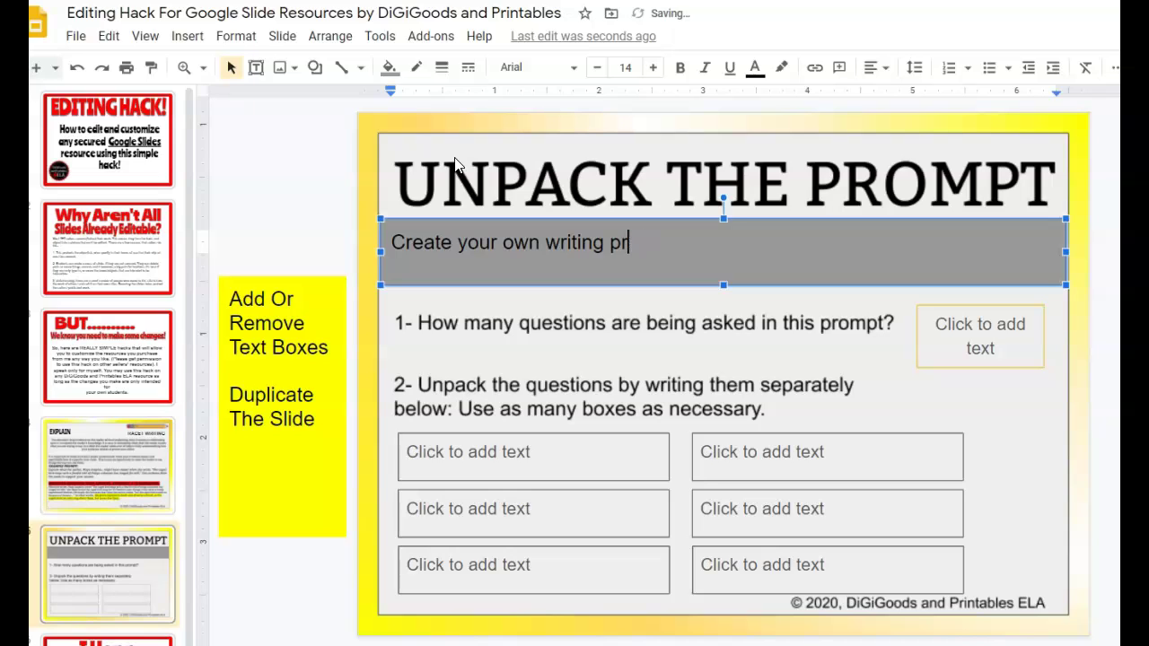
{"action": "type", "text": "ompt here"}
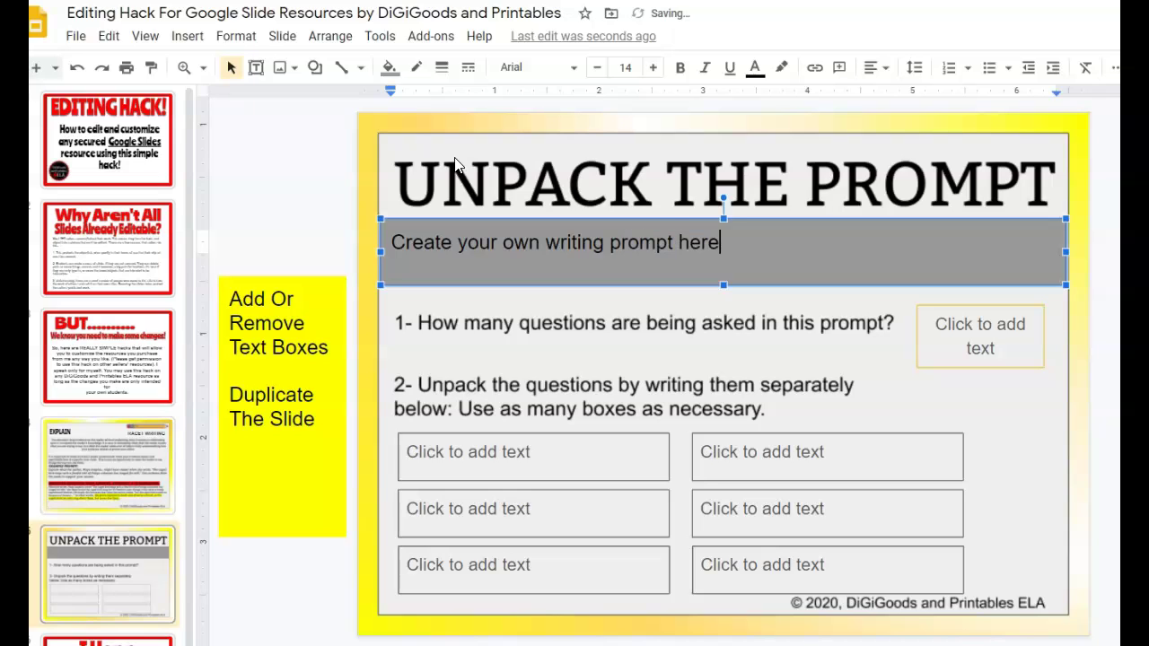
{"action": "left_click", "coordinate": [172, 462]}
{"action": "left_click", "coordinate": [150, 583]}
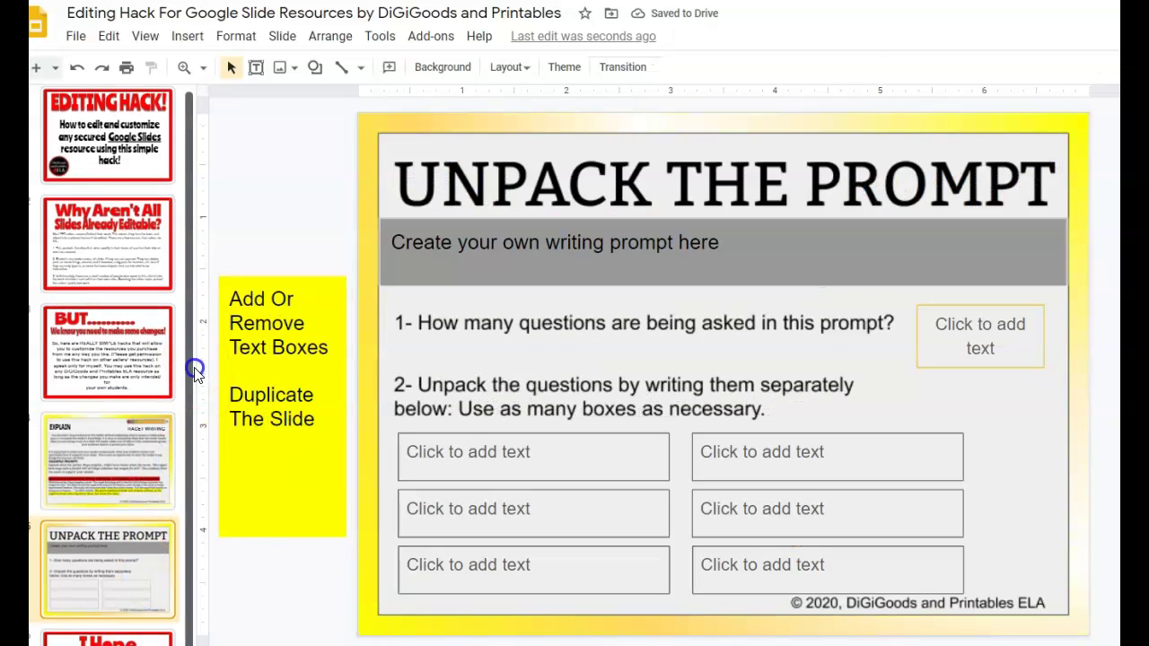
Duplicate the UNPACK THE PROMPT slide, view the copy, then show 'I Hope This Helps!'
{"action": "scroll", "coordinate": [186, 421], "scroll_direction": "down", "scroll_amount": 1}
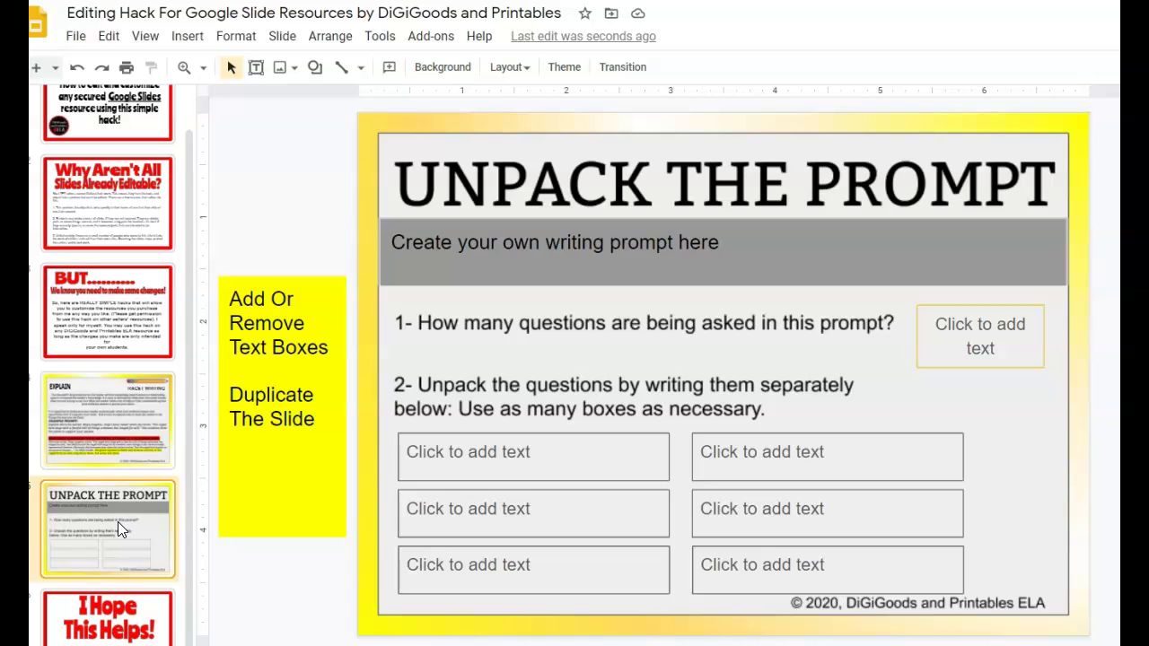
{"action": "key", "text": "ctrl+d"}
{"action": "left_click", "coordinate": [129, 609]}
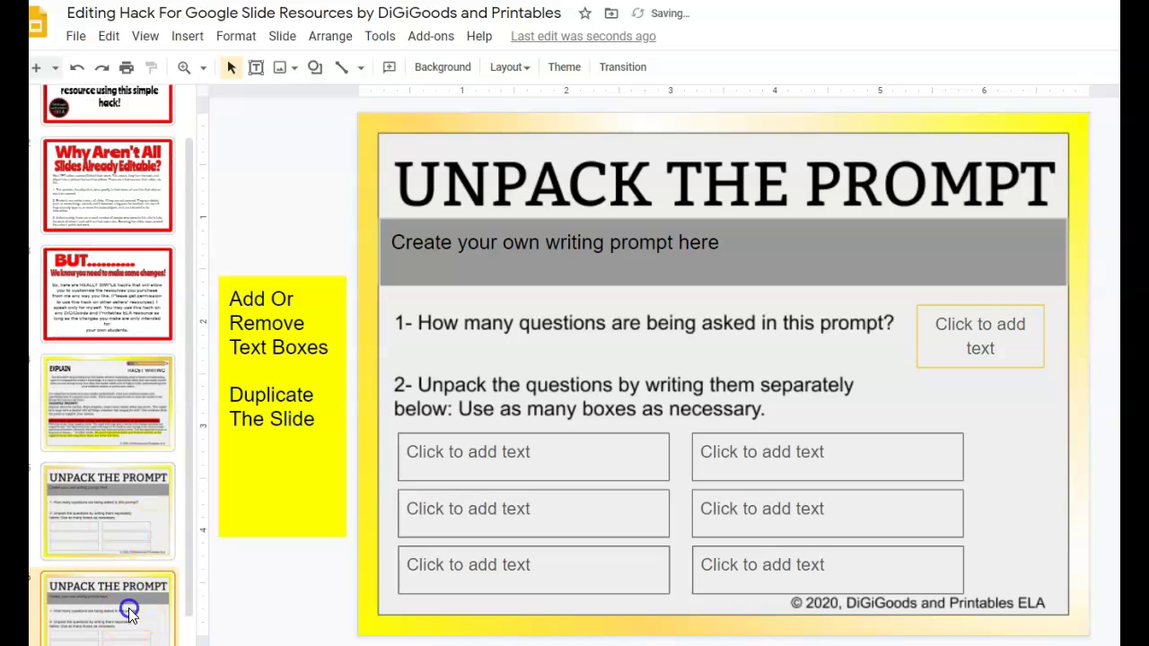
{"action": "scroll", "coordinate": [185, 457], "scroll_direction": "down", "scroll_amount": 2}
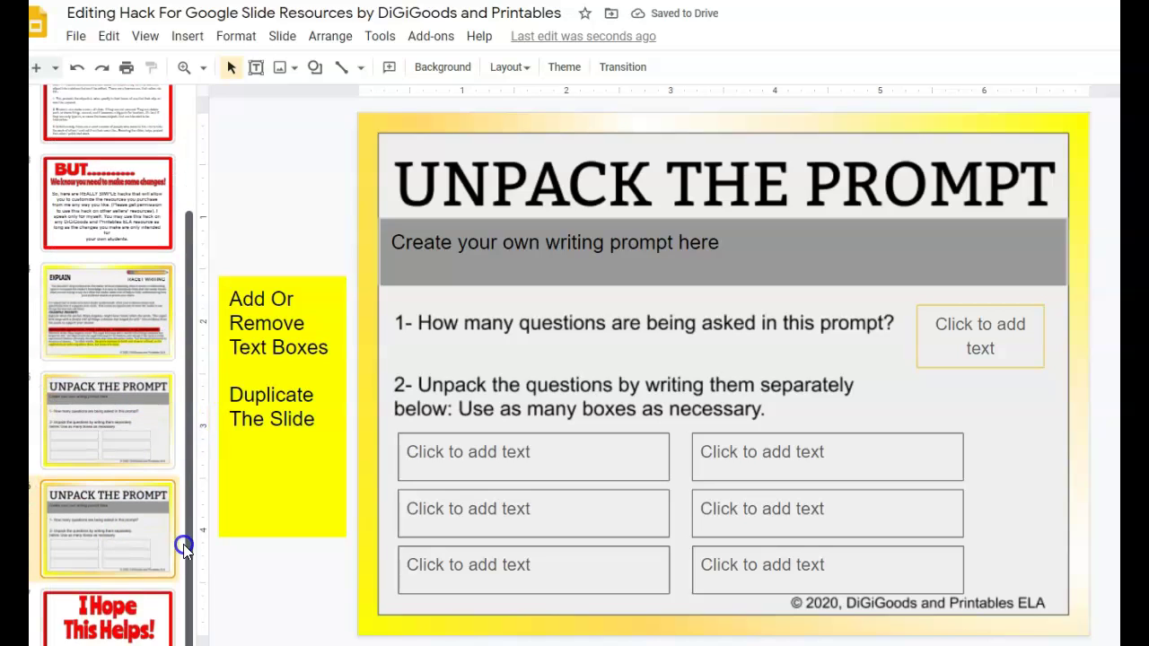
{"action": "left_click", "coordinate": [151, 624]}
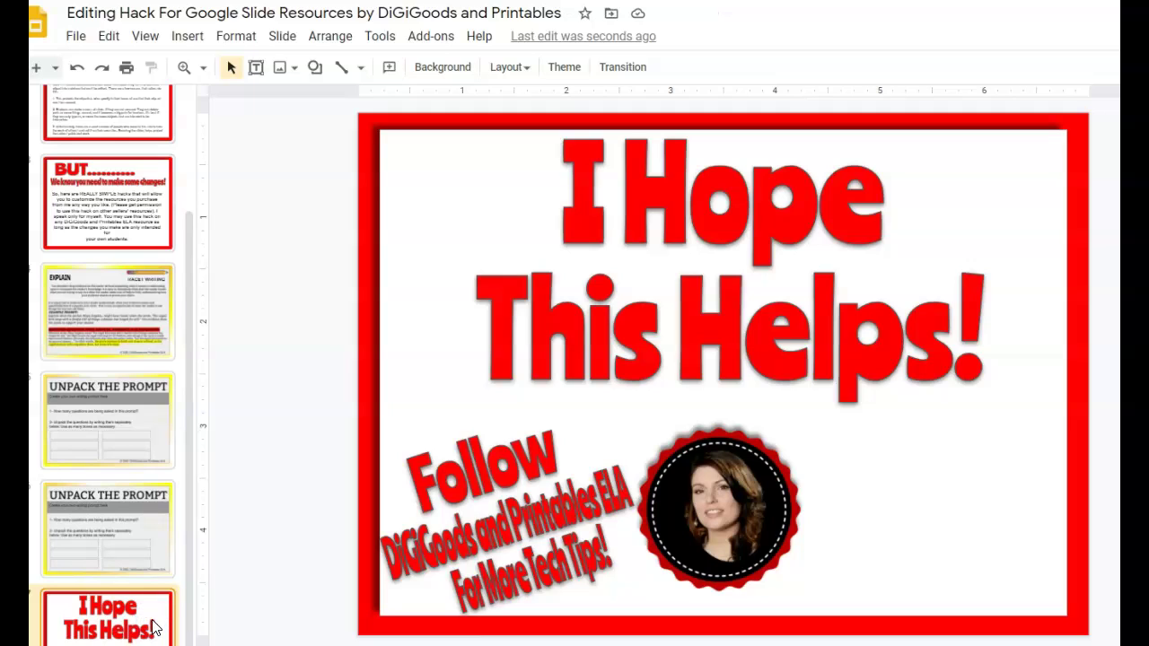